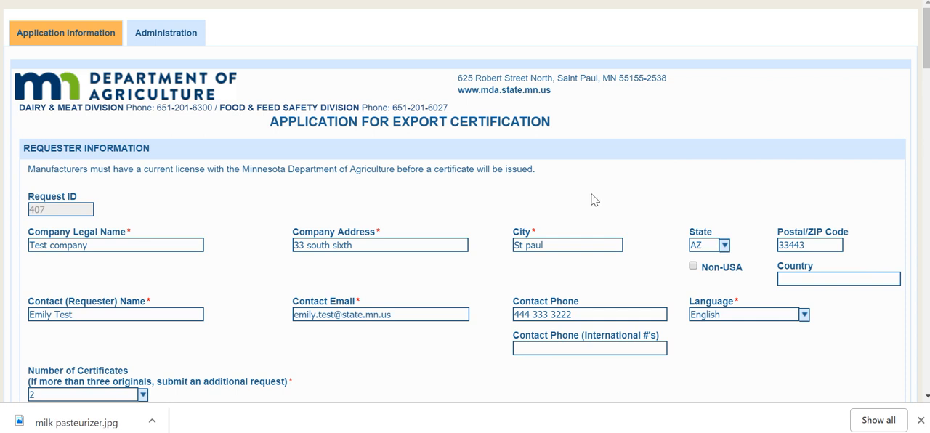
Turn off the Non-USA option in the requester information.
{"action": "scroll", "coordinate": [591, 199], "scroll_direction": "down", "scroll_amount": 1}
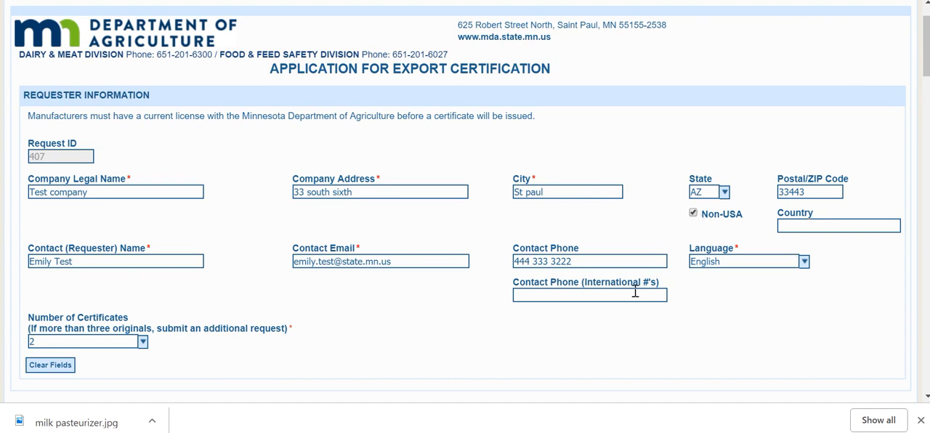
{"action": "left_click", "coordinate": [815, 196]}
{"action": "left_click", "coordinate": [693, 213]}
{"action": "scroll", "coordinate": [581, 240], "scroll_direction": "down", "scroll_amount": 2}
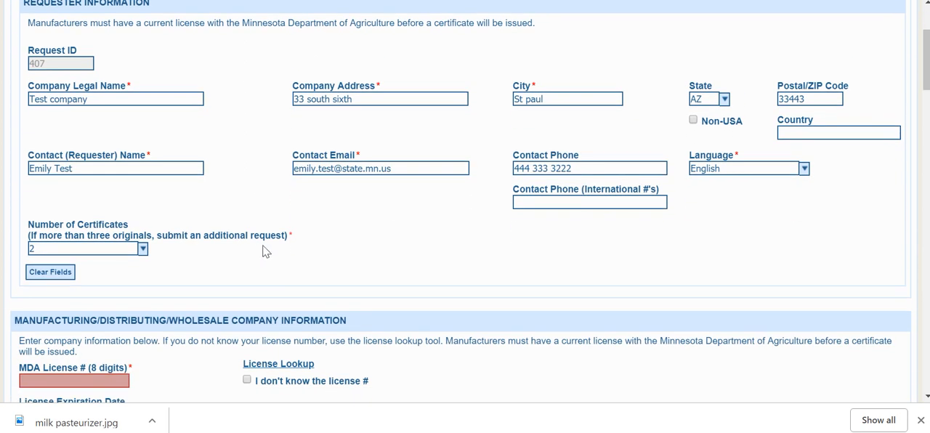
Review the available choices for the number of certificates, leaving the selection as it is.
{"action": "left_click", "coordinate": [142, 249]}
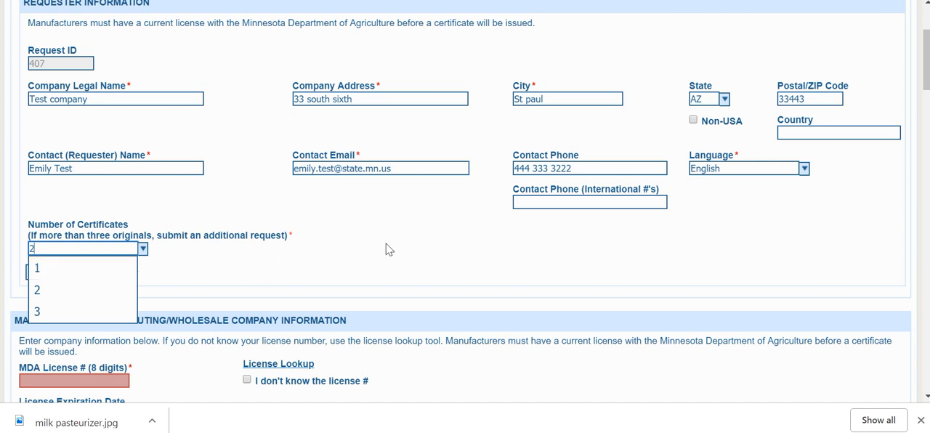
{"action": "scroll", "coordinate": [386, 247], "scroll_direction": "down", "scroll_amount": 1}
{"action": "left_click", "coordinate": [376, 181]}
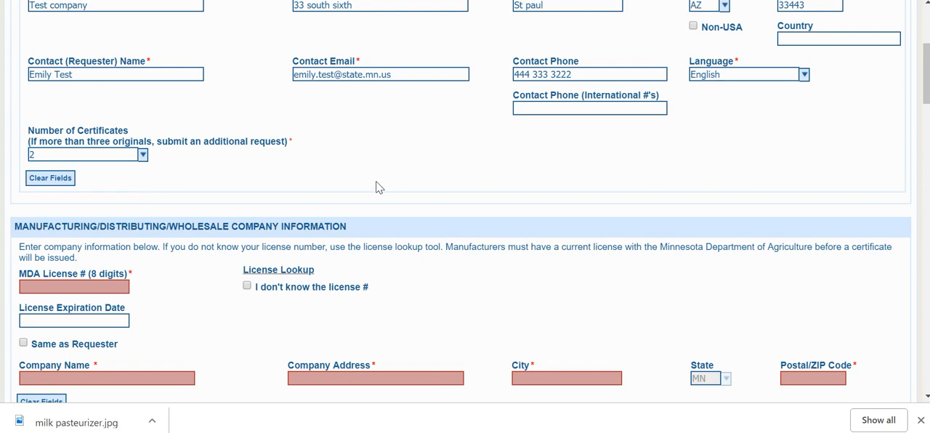
{"action": "scroll", "coordinate": [451, 271], "scroll_direction": "down", "scroll_amount": 1}
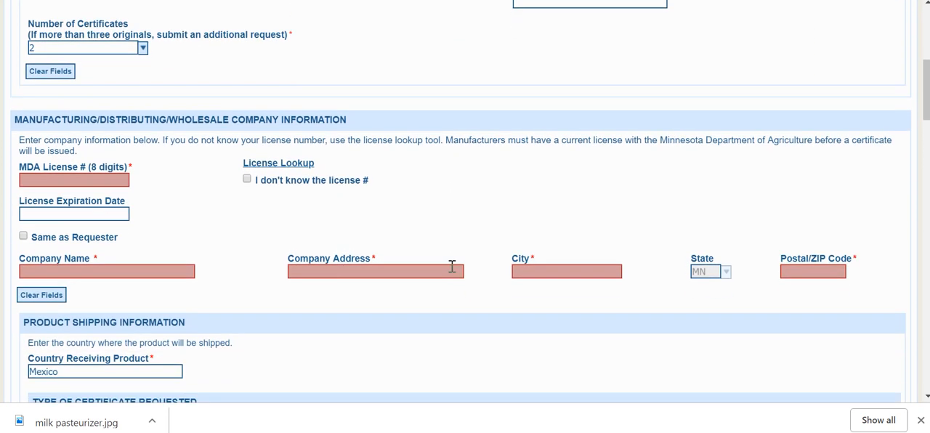
Open the license lookup for the manufacturing company and limit the search to BECKER county.
{"action": "left_click", "coordinate": [99, 181]}
{"action": "left_click", "coordinate": [276, 165]}
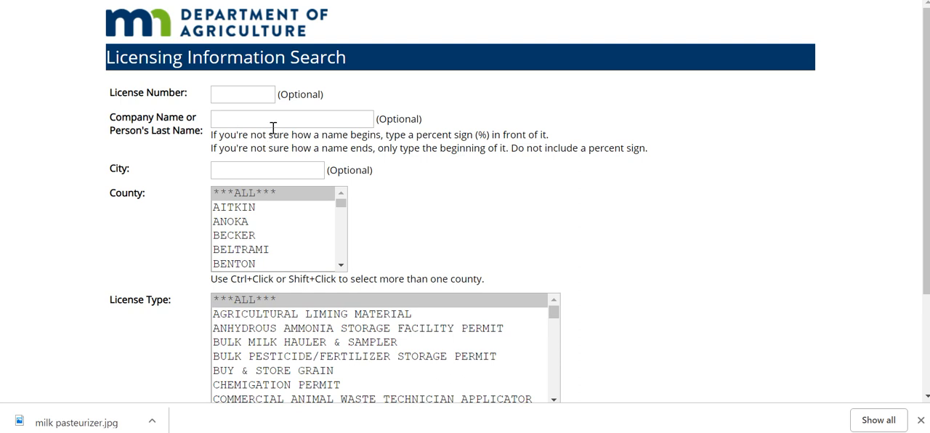
{"action": "left_click", "coordinate": [271, 125]}
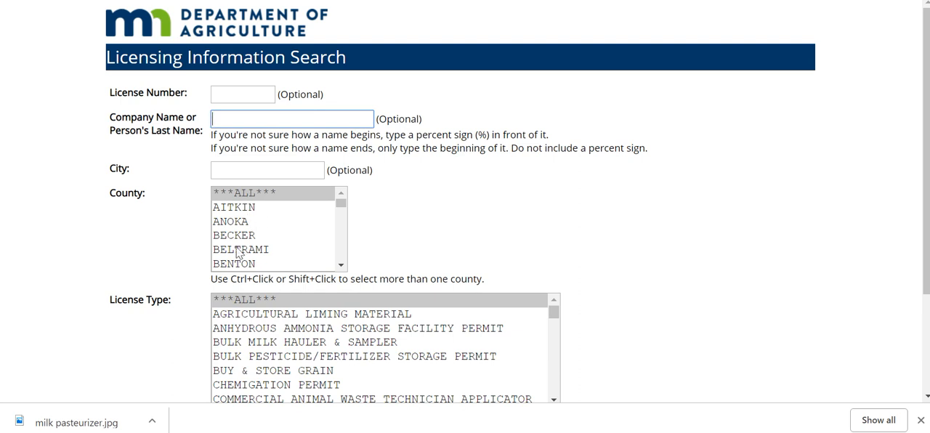
{"action": "left_click", "coordinate": [241, 242]}
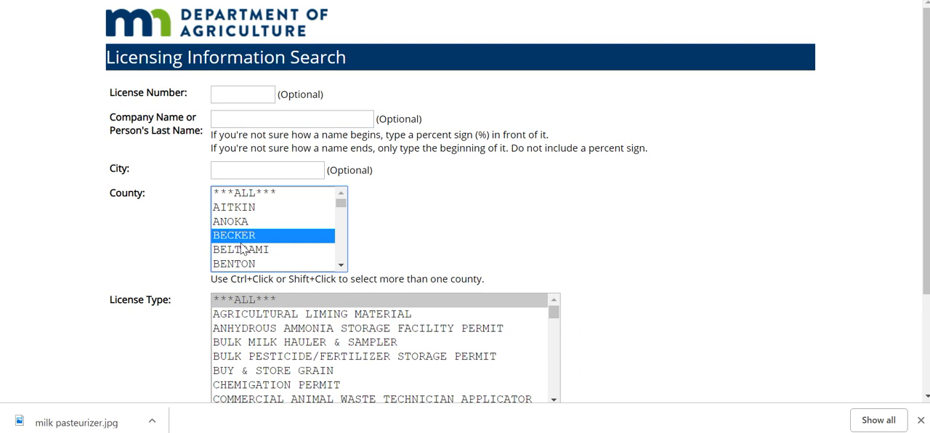
Choose DAIRY PLANT as the license type and run the license search.
{"action": "scroll", "coordinate": [241, 249], "scroll_direction": "down", "scroll_amount": 1}
{"action": "scroll", "coordinate": [409, 261], "scroll_direction": "down", "scroll_amount": 2}
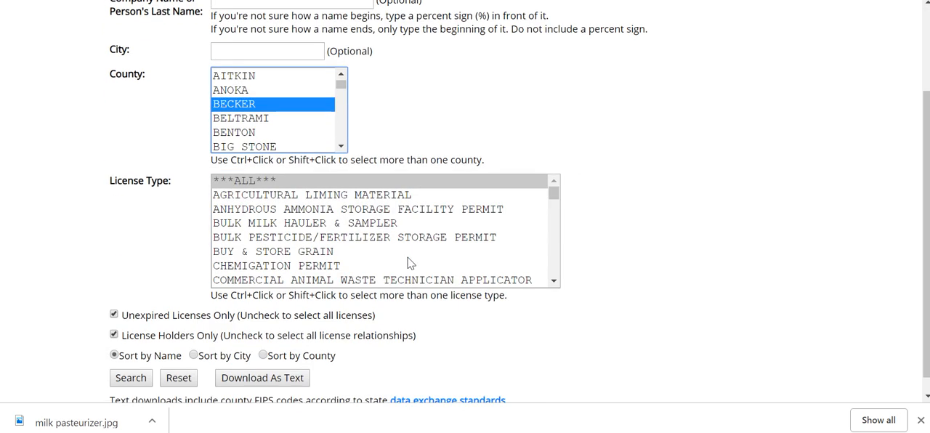
{"action": "scroll", "coordinate": [367, 246], "scroll_direction": "down", "scroll_amount": 2}
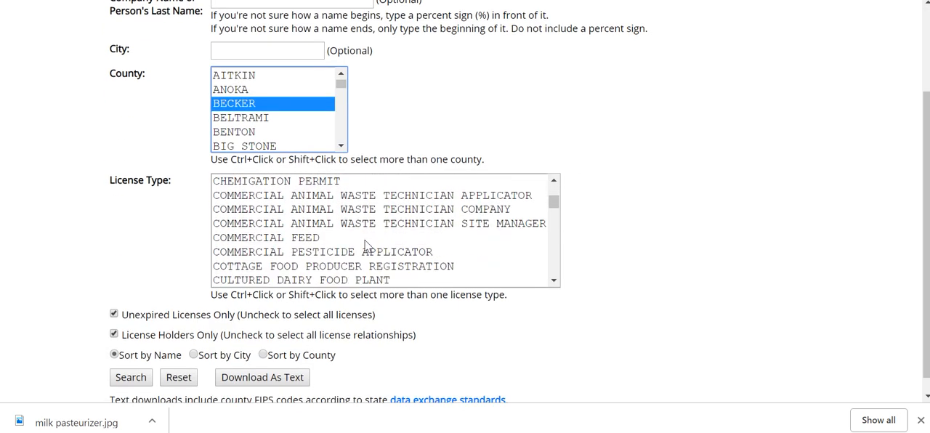
{"action": "scroll", "coordinate": [367, 245], "scroll_direction": "down", "scroll_amount": 1}
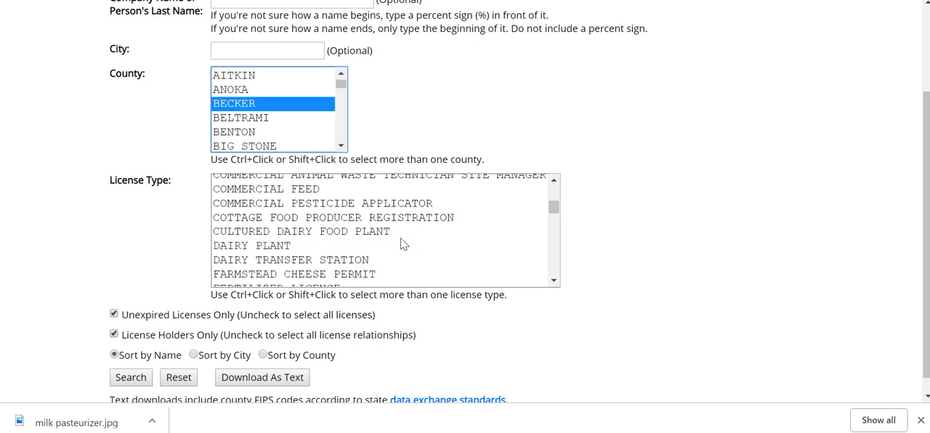
{"action": "left_click", "coordinate": [270, 247]}
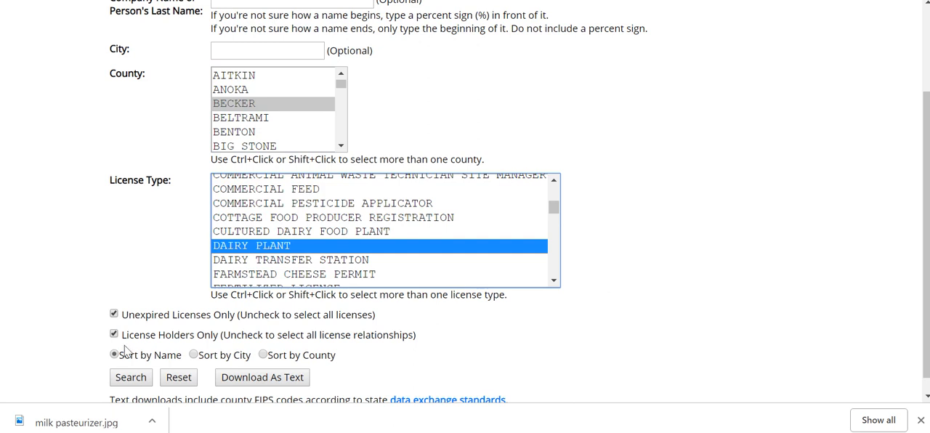
{"action": "left_click", "coordinate": [145, 384]}
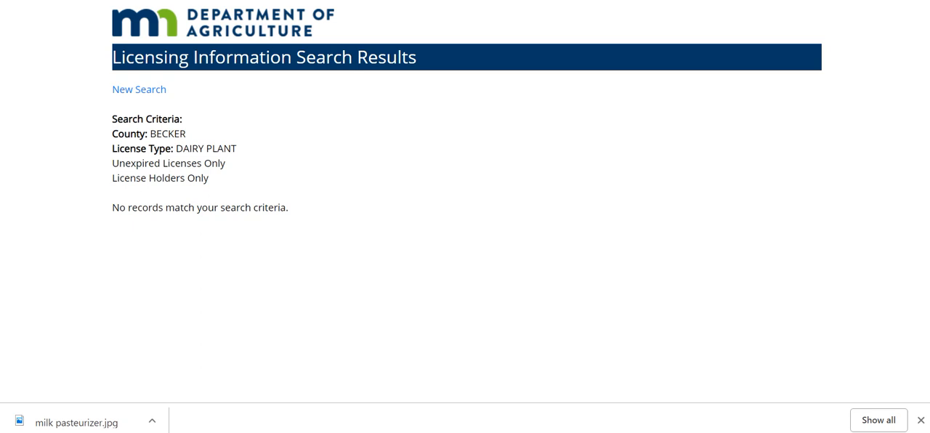
Return to the export application and mark the manufacturer's license number as not known.
{"action": "key", "text": "ctrl+shift+Tab"}
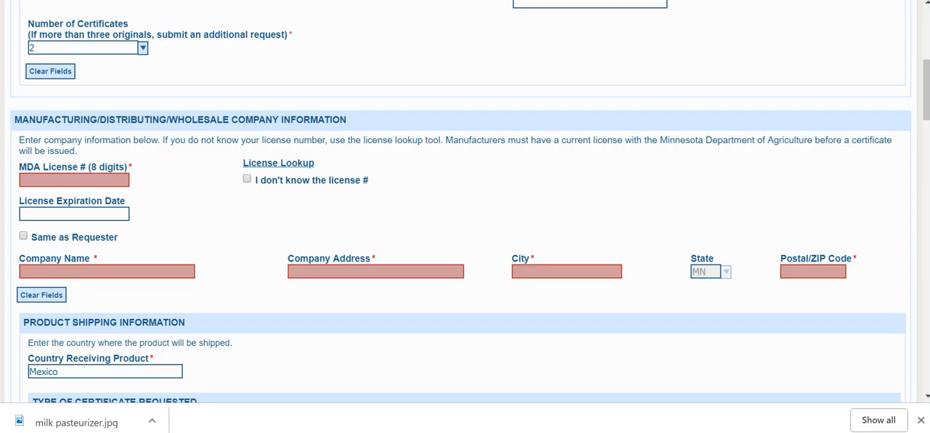
{"action": "left_click", "coordinate": [246, 179]}
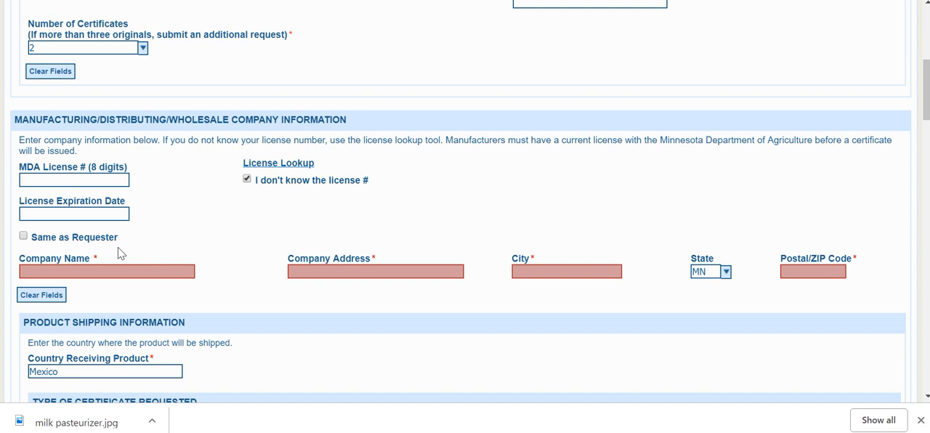
{"action": "left_click", "coordinate": [67, 183]}
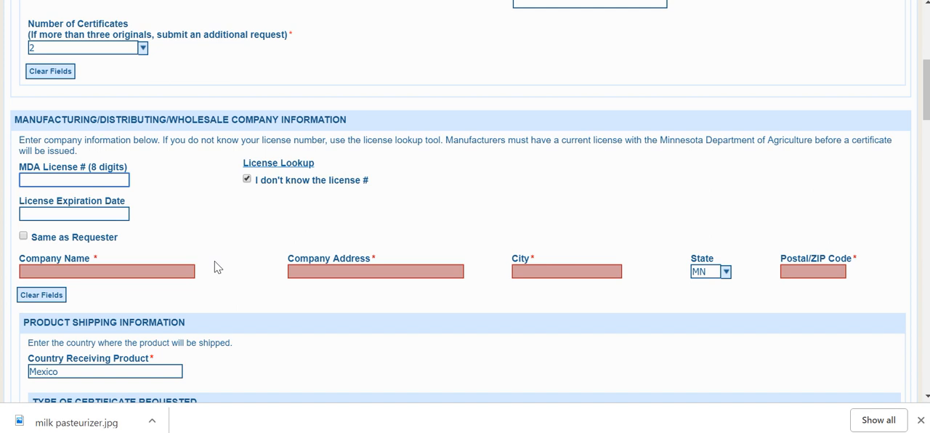
Select OTHER as the type of certificate requested and place the cursor in its specification field.
{"action": "scroll", "coordinate": [255, 264], "scroll_direction": "down", "scroll_amount": 2}
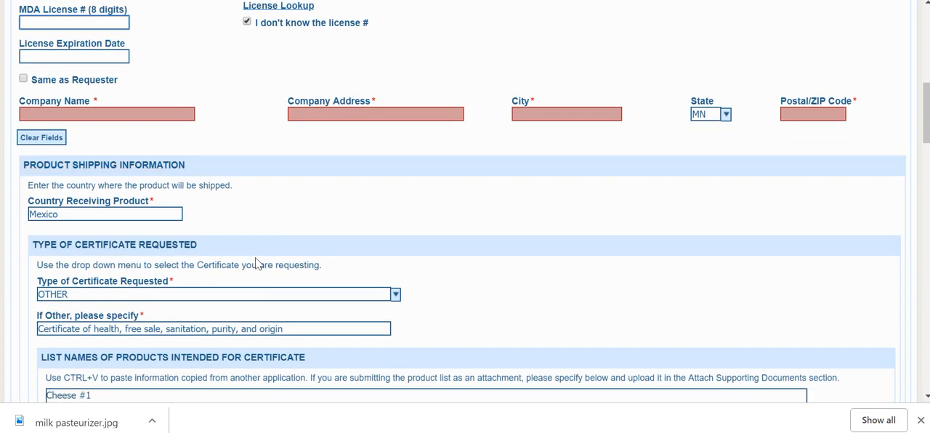
{"action": "scroll", "coordinate": [256, 263], "scroll_direction": "down", "scroll_amount": 1}
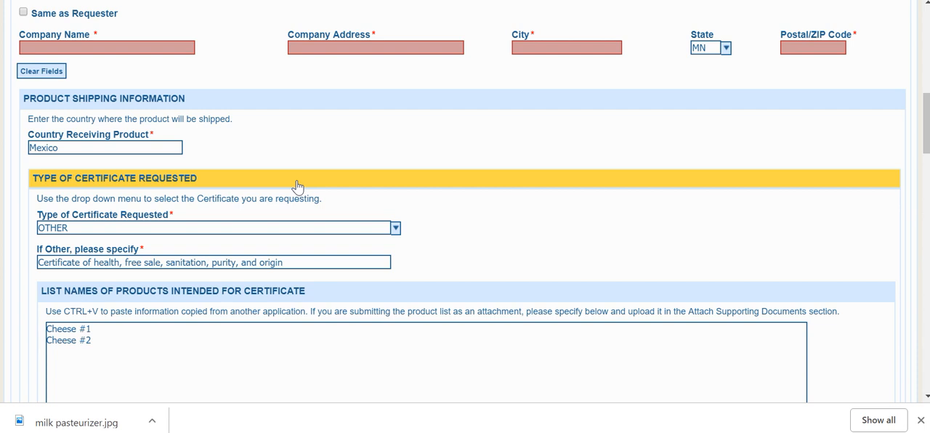
{"action": "scroll", "coordinate": [469, 263], "scroll_direction": "down", "scroll_amount": 2}
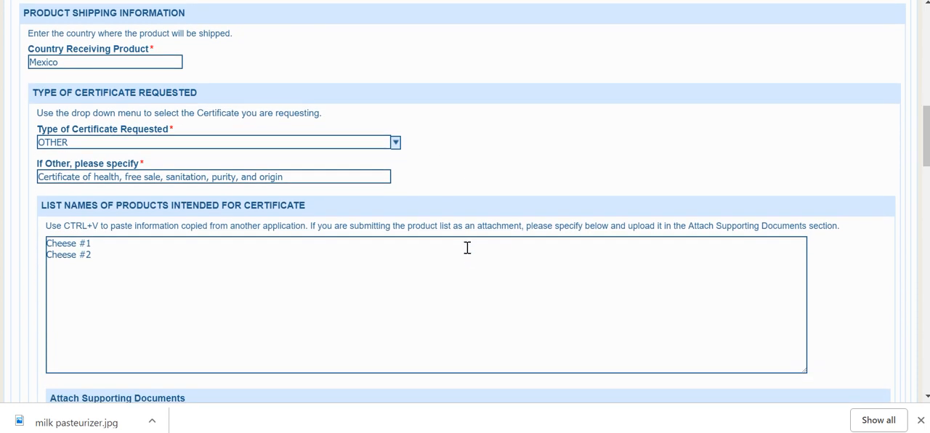
{"action": "left_click", "coordinate": [396, 143]}
{"action": "left_click_drag", "start_coordinate": [443, 243], "coordinate": [450, 151]}
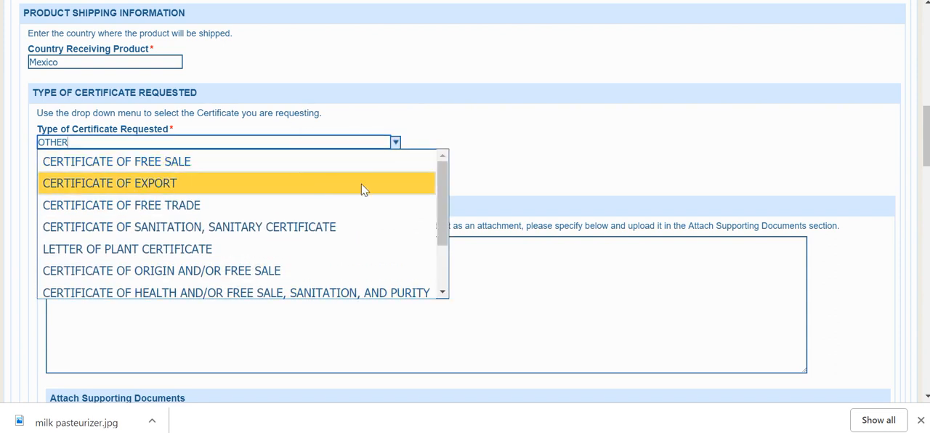
{"action": "left_click_drag", "start_coordinate": [444, 190], "coordinate": [446, 231]}
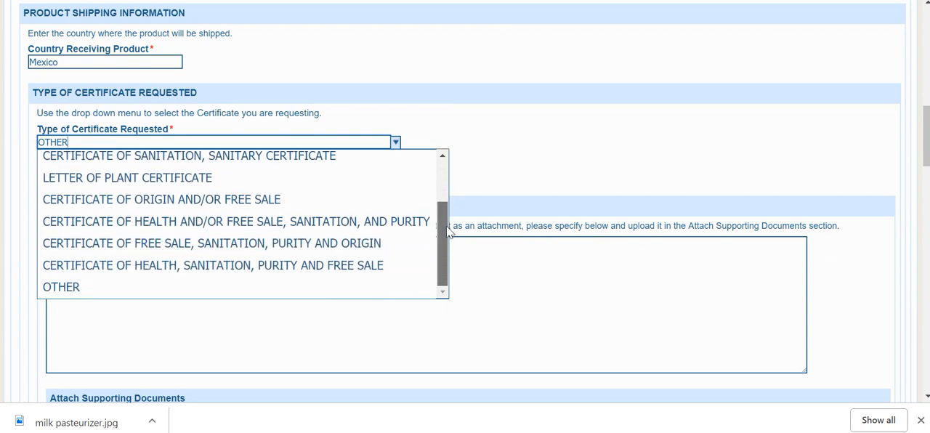
{"action": "left_click", "coordinate": [364, 294]}
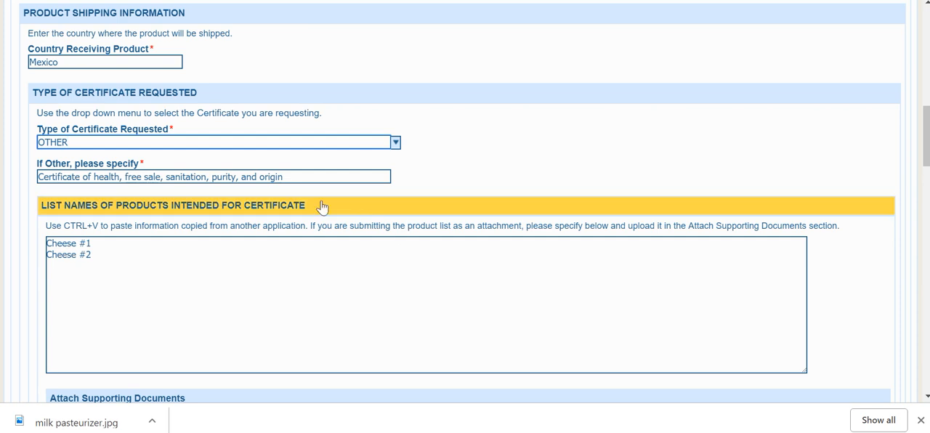
{"action": "left_click", "coordinate": [304, 182]}
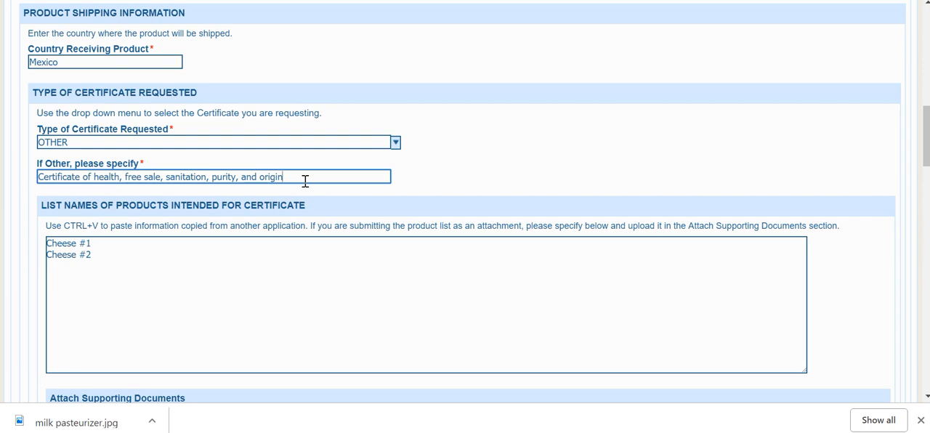
Examine the product name list, the supporting documents section and the specialty statement or instructions.
{"action": "left_click", "coordinate": [376, 251]}
{"action": "scroll", "coordinate": [375, 250], "scroll_direction": "down", "scroll_amount": 1}
{"action": "scroll", "coordinate": [375, 250], "scroll_direction": "down", "scroll_amount": 1}
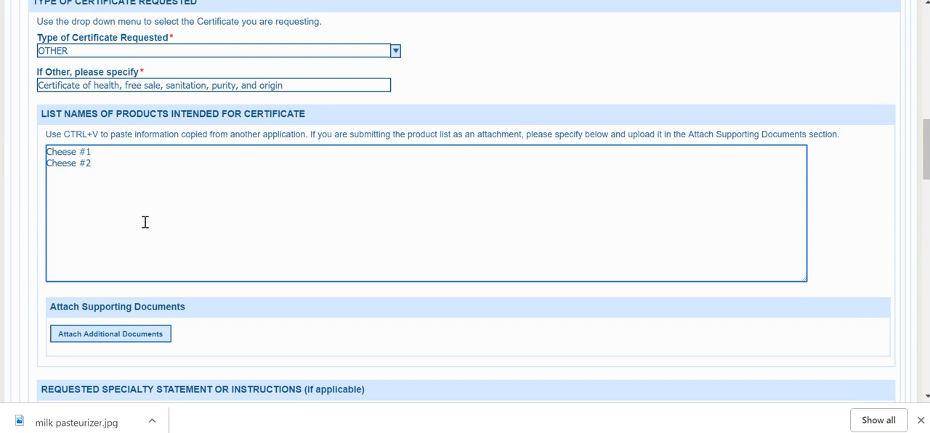
{"action": "scroll", "coordinate": [271, 253], "scroll_direction": "down", "scroll_amount": 1}
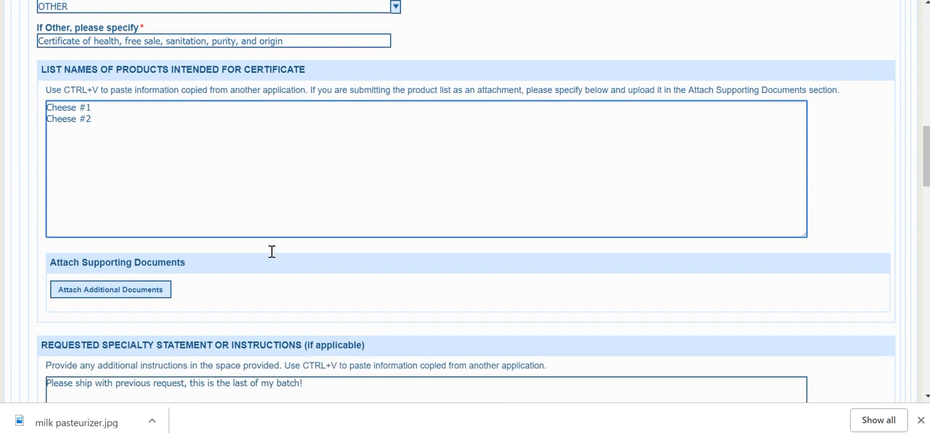
{"action": "scroll", "coordinate": [270, 258], "scroll_direction": "down", "scroll_amount": 1}
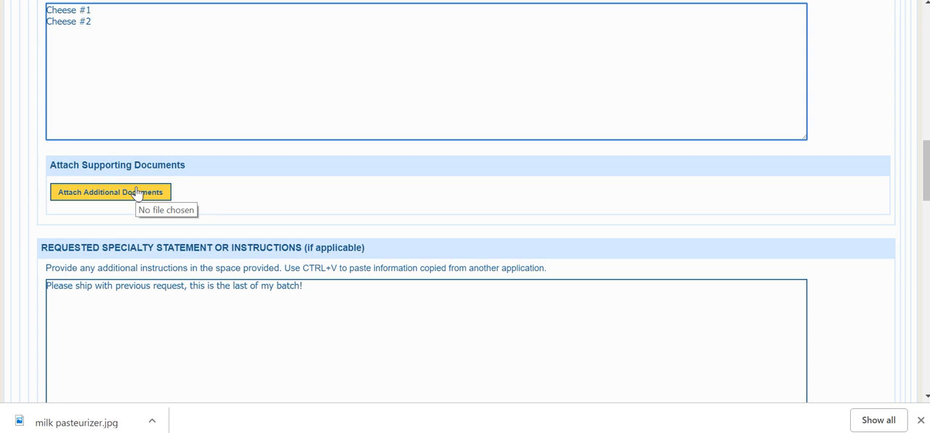
{"action": "scroll", "coordinate": [236, 222], "scroll_direction": "down", "scroll_amount": 3}
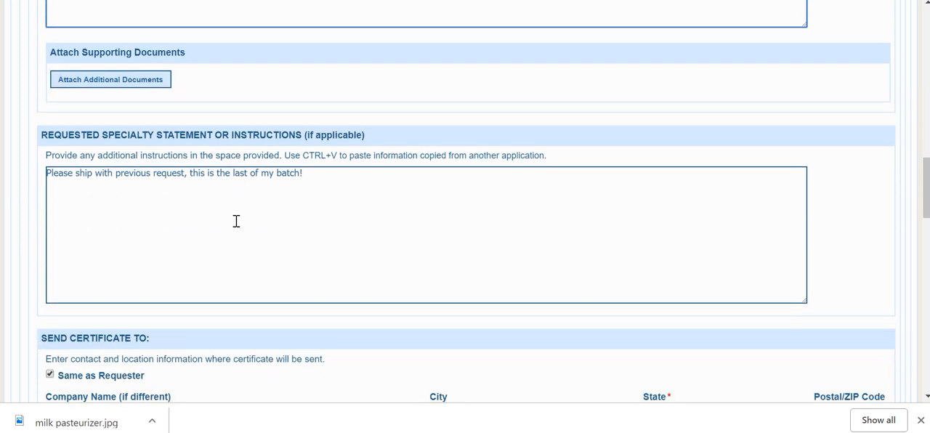
{"action": "scroll", "coordinate": [343, 210], "scroll_direction": "down", "scroll_amount": 1}
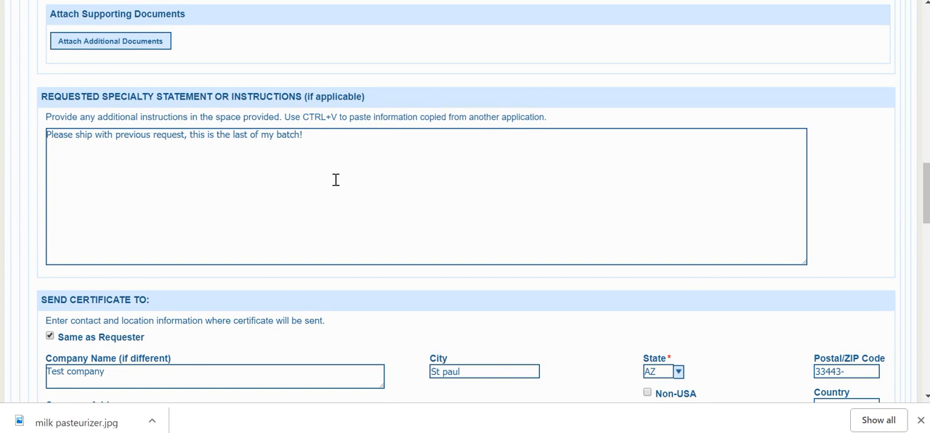
Turn off Same as Requester for the certificate's recipient information.
{"action": "scroll", "coordinate": [349, 178], "scroll_direction": "down", "scroll_amount": 3}
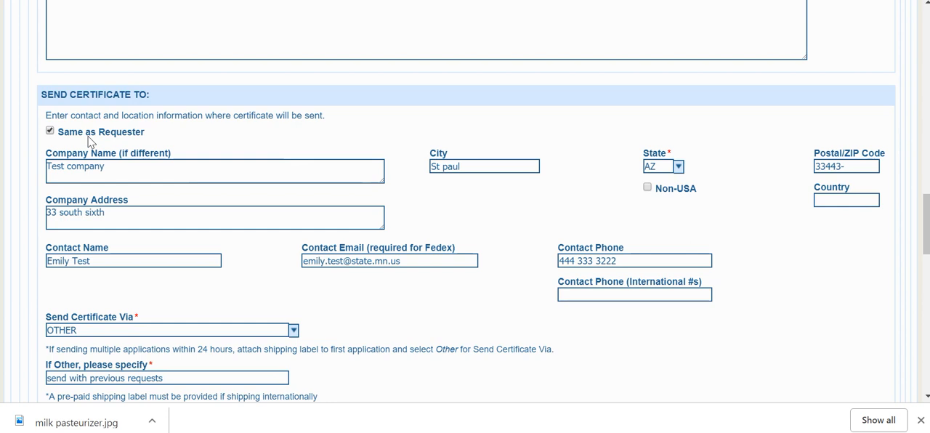
{"action": "left_click", "coordinate": [50, 132]}
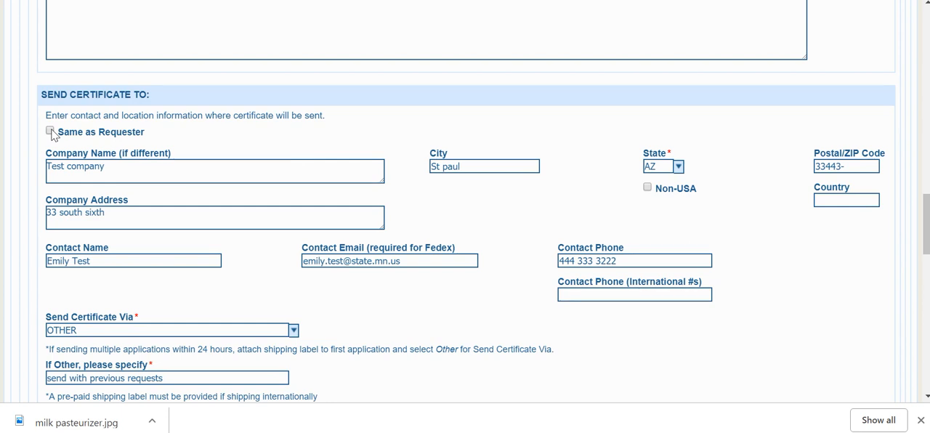
{"action": "scroll", "coordinate": [302, 215], "scroll_direction": "down", "scroll_amount": 1}
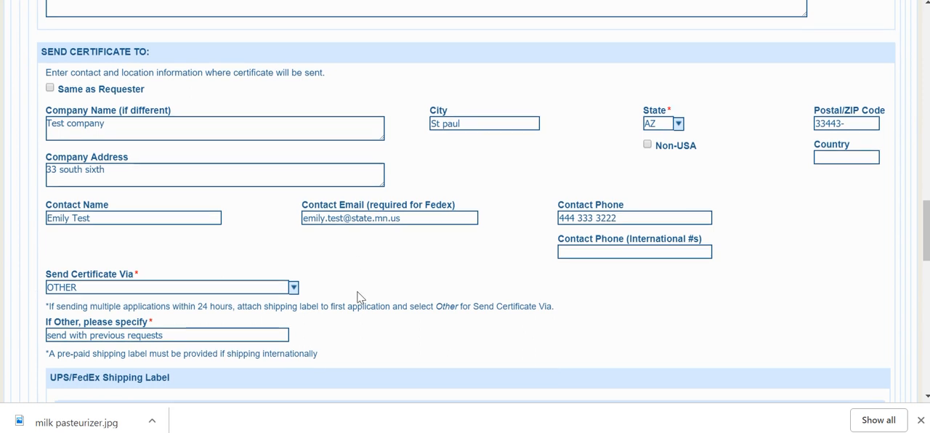
Set the certificate's sending method to OTHER.
{"action": "scroll", "coordinate": [356, 296], "scroll_direction": "down", "scroll_amount": 1}
{"action": "left_click", "coordinate": [294, 250]}
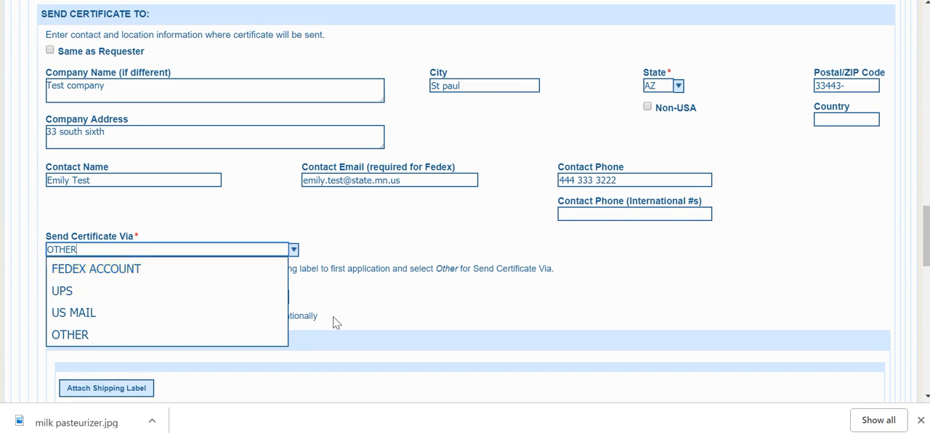
{"action": "left_click", "coordinate": [202, 339]}
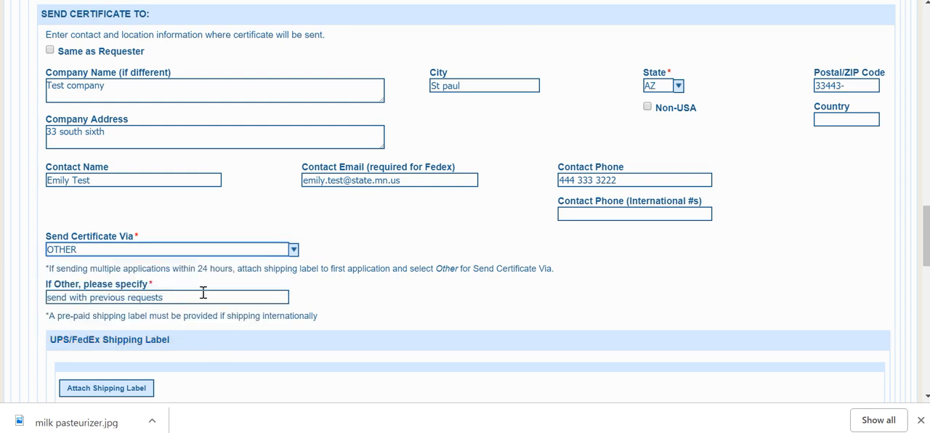
Turn on Same as Requester for the invoice recipient so the requester's company and contact details are filled in.
{"action": "scroll", "coordinate": [234, 321], "scroll_direction": "down", "scroll_amount": 3}
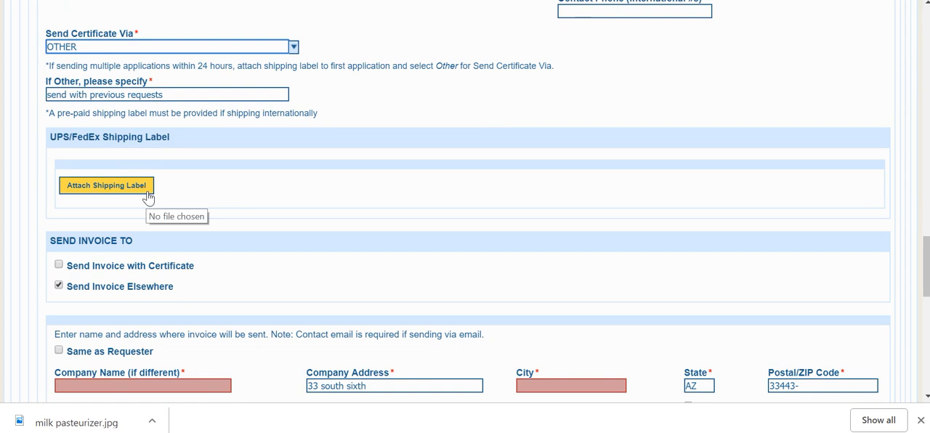
{"action": "scroll", "coordinate": [242, 207], "scroll_direction": "down", "scroll_amount": 1}
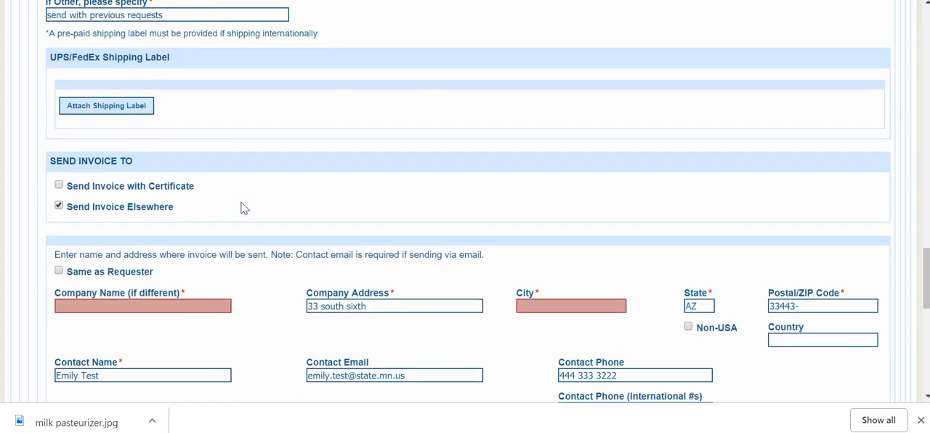
{"action": "scroll", "coordinate": [276, 219], "scroll_direction": "down", "scroll_amount": 1}
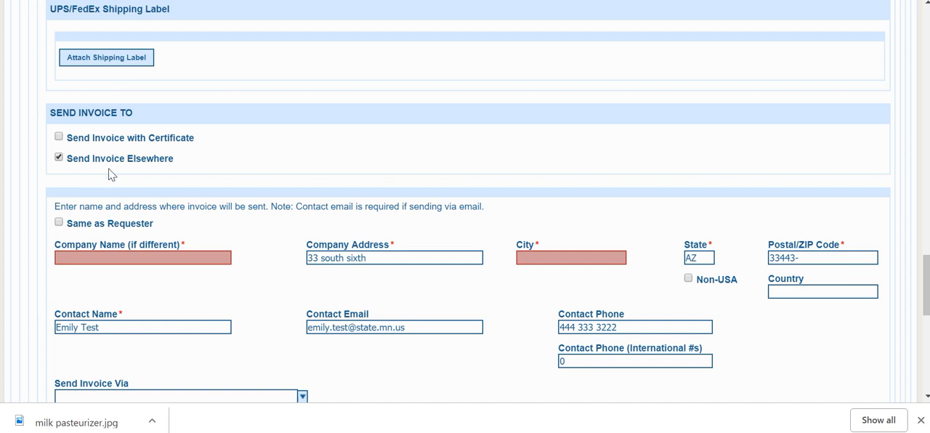
{"action": "left_click", "coordinate": [59, 223]}
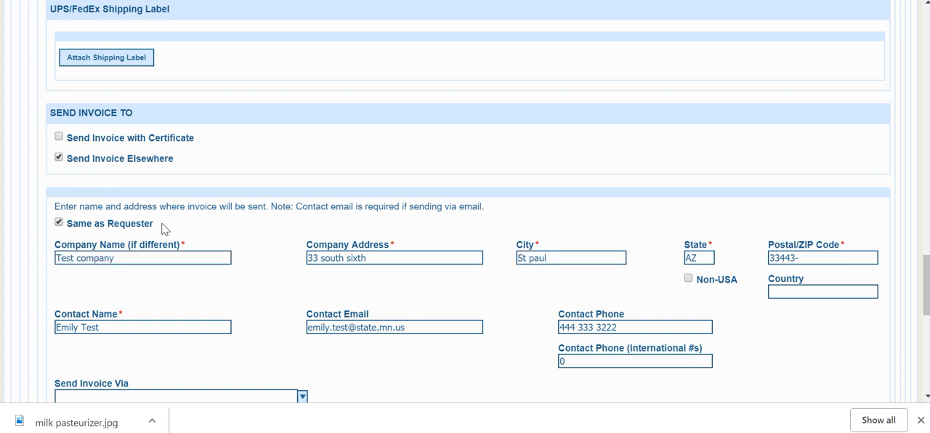
Examine the available methods for sending the invoice.
{"action": "scroll", "coordinate": [201, 242], "scroll_direction": "down", "scroll_amount": 3}
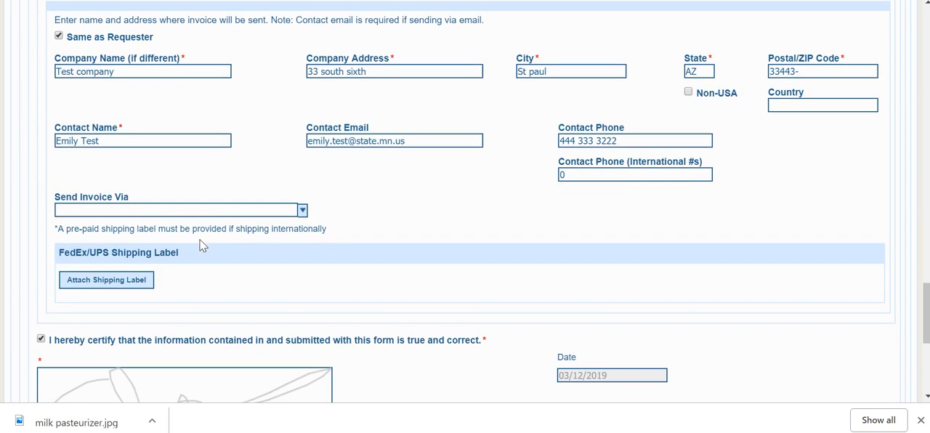
{"action": "left_click", "coordinate": [303, 211]}
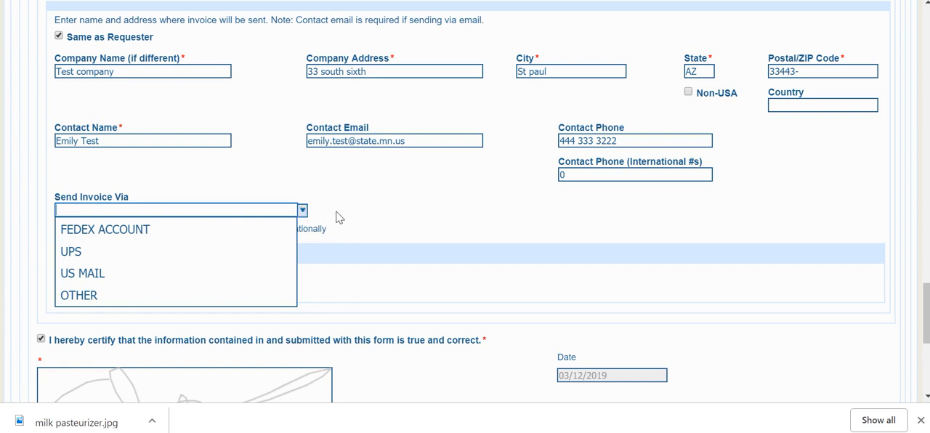
{"action": "left_click", "coordinate": [339, 216]}
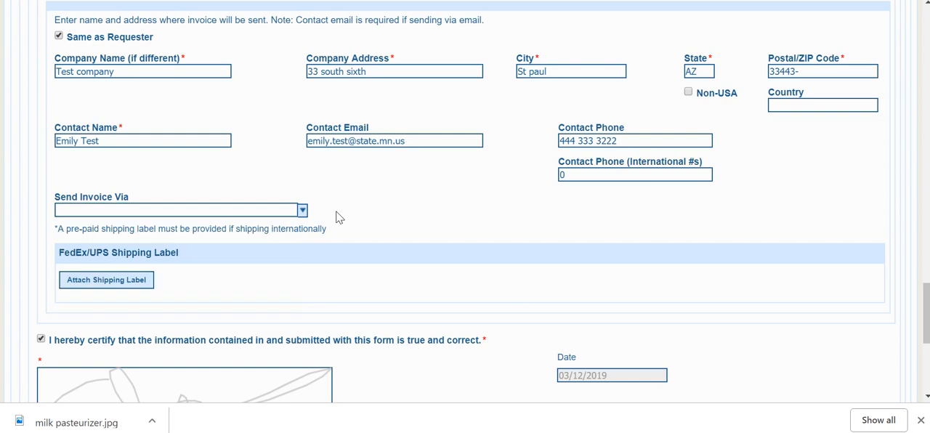
Clear the existing signature under the certification statement, draw a new handwritten first-name signature and apply it.
{"action": "scroll", "coordinate": [378, 237], "scroll_direction": "down", "scroll_amount": 2}
{"action": "scroll", "coordinate": [378, 237], "scroll_direction": "down", "scroll_amount": 1}
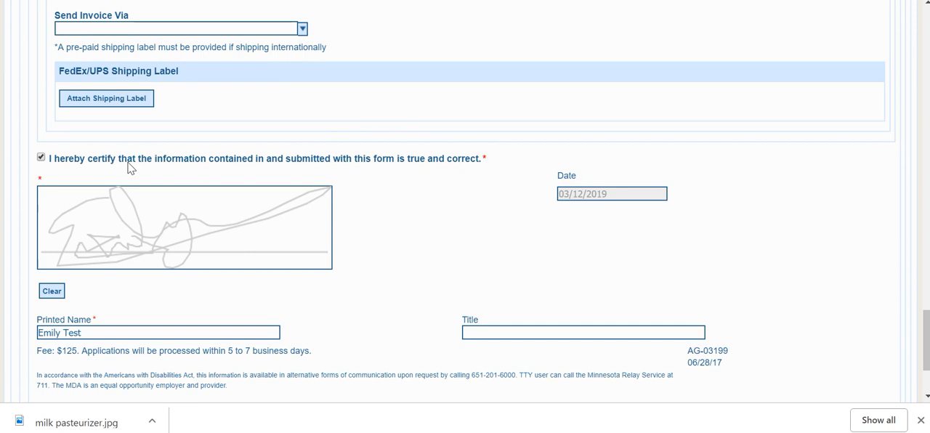
{"action": "left_click", "coordinate": [51, 290]}
{"action": "left_click", "coordinate": [145, 248]}
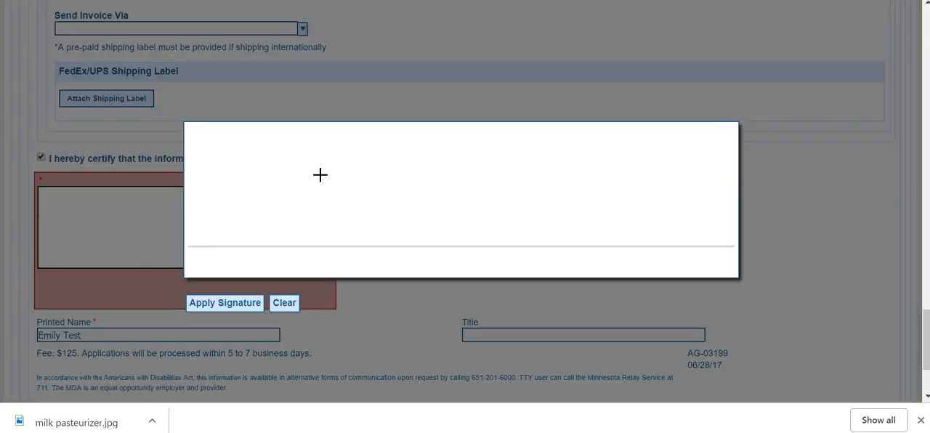
{"action": "mouse_move", "coordinate": [337, 158]}
{"action": "left_mouse_down"}
{"action": "mouse_move", "coordinate": [208, 191]}
{"action": "mouse_move", "coordinate": [480, 160]}
{"action": "left_mouse_up"}
{"action": "mouse_move", "coordinate": [299, 209]}
{"action": "left_mouse_down"}
{"action": "mouse_move", "coordinate": [315, 193]}
{"action": "mouse_move", "coordinate": [368, 241]}
{"action": "mouse_move", "coordinate": [400, 185]}
{"action": "mouse_move", "coordinate": [438, 292]}
{"action": "mouse_move", "coordinate": [446, 238]}
{"action": "left_mouse_up"}
{"action": "left_click_drag", "start_coordinate": [361, 203], "coordinate": [375, 223]}
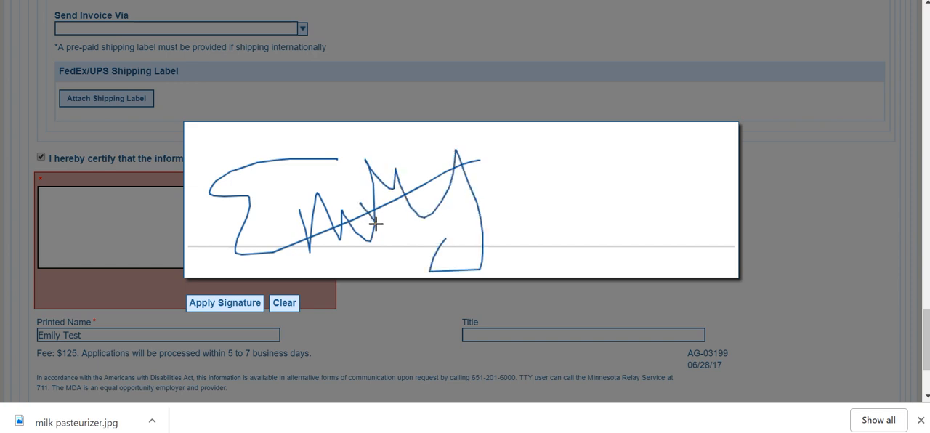
{"action": "left_click", "coordinate": [245, 306]}
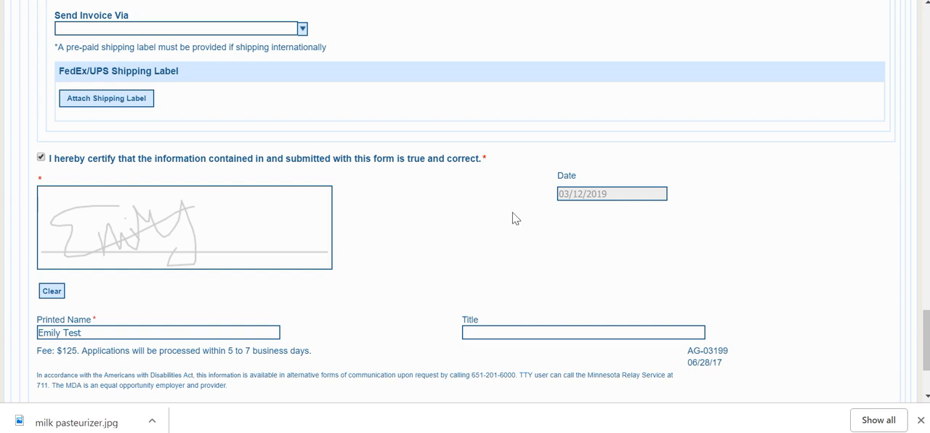
Try to submit the export certification application and dismiss the alert.
{"action": "scroll", "coordinate": [513, 216], "scroll_direction": "down", "scroll_amount": 3}
{"action": "left_click", "coordinate": [37, 351]}
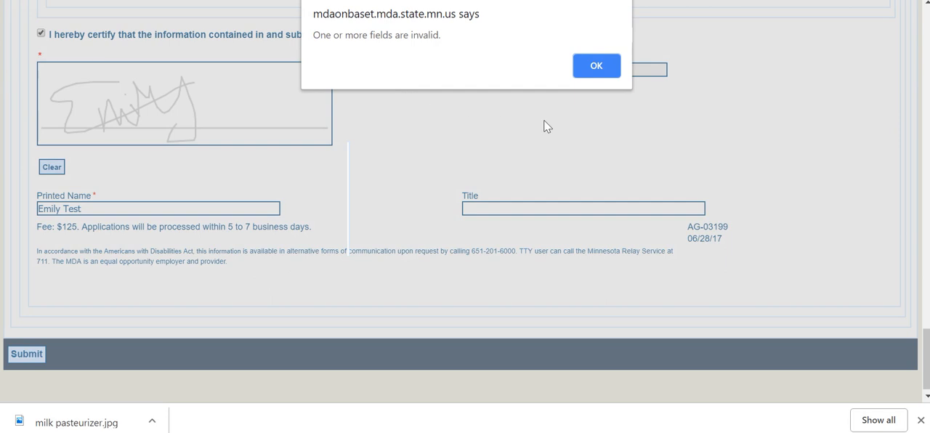
{"action": "left_click", "coordinate": [596, 65]}
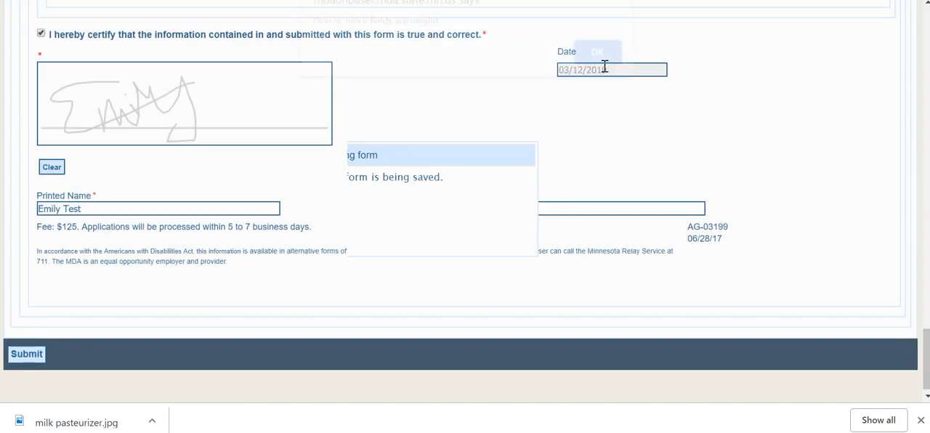